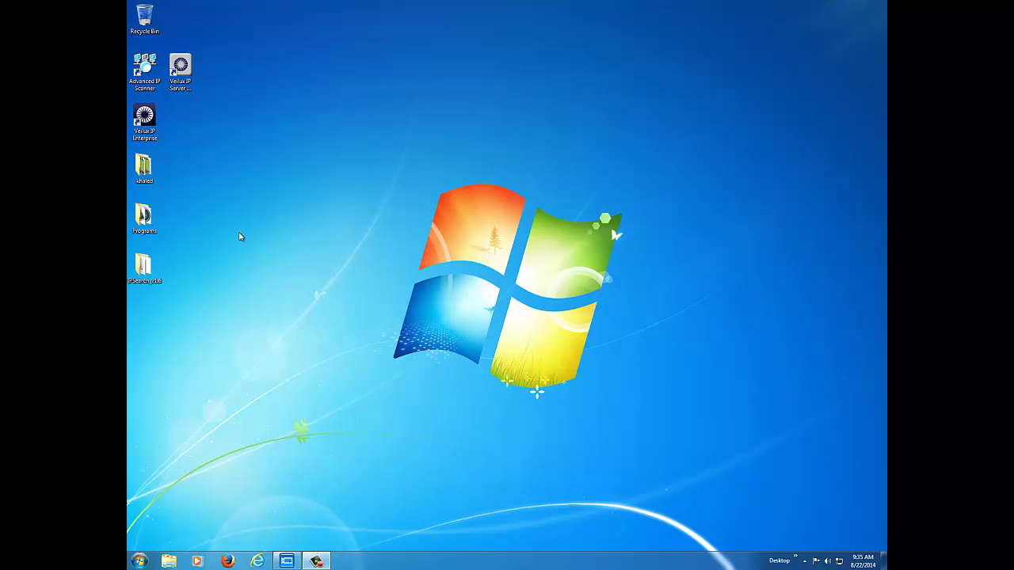
Step: Launch Veilux IP Enterprise from its desktop shortcut
{"action": "double_click", "coordinate": [143, 119]}
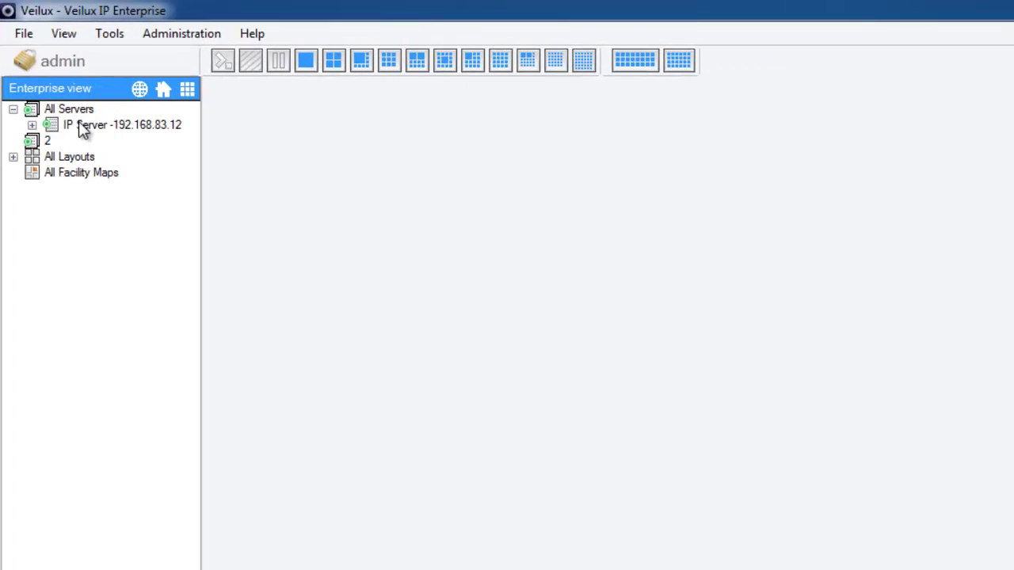
Step: Open Administration > Setup and Configuration for the IP Server at 192.168.83.12
{"action": "left_click", "coordinate": [82, 126]}
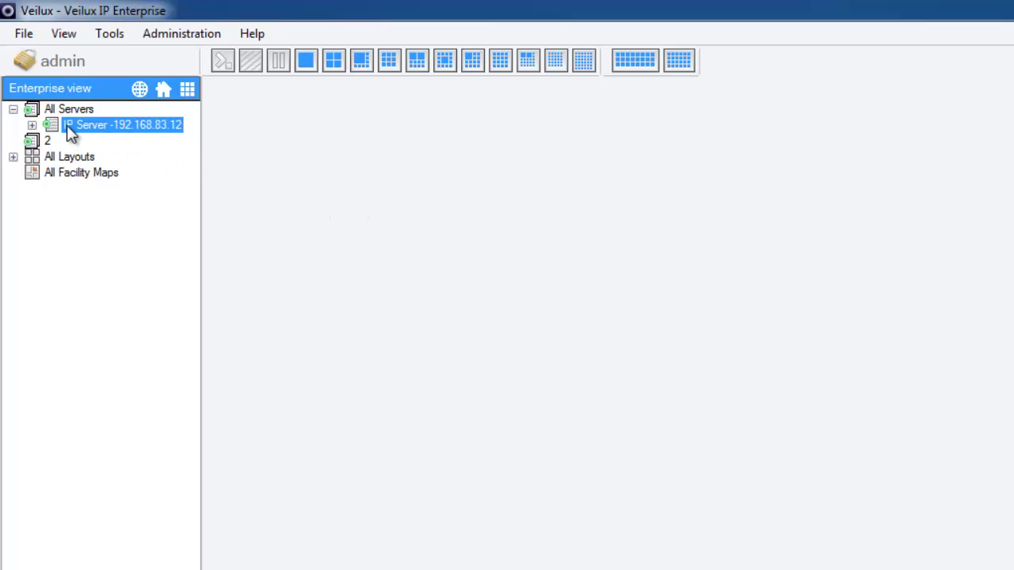
{"action": "left_click", "coordinate": [178, 38]}
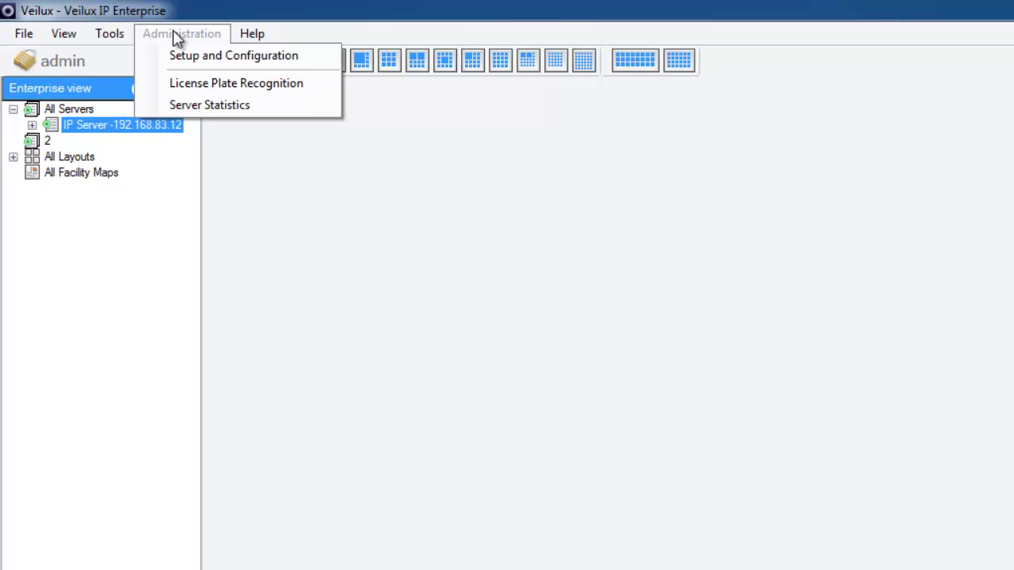
{"action": "left_click", "coordinate": [204, 57]}
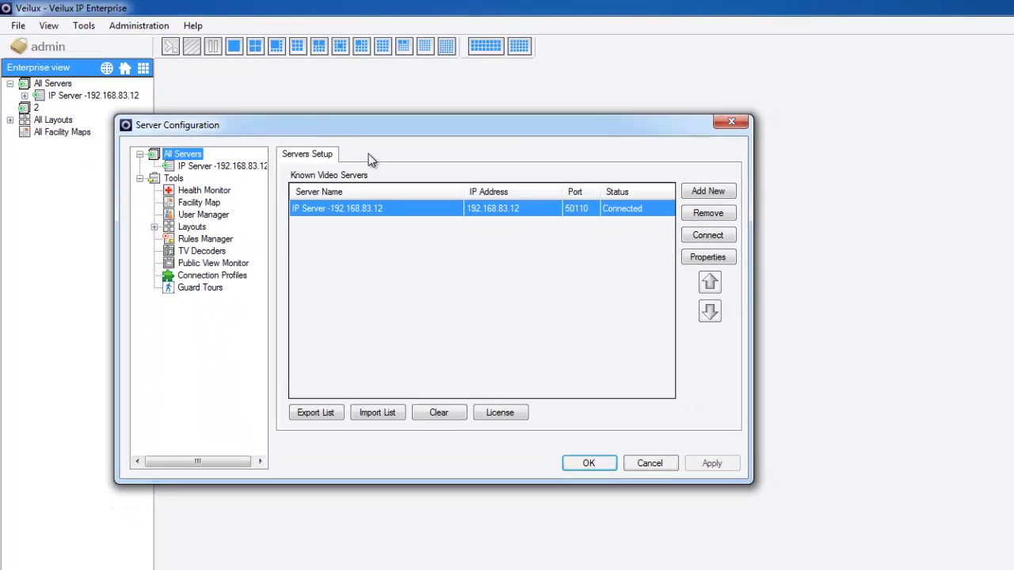
Step: Change the server name's 'IP Server' prefix to 'Veilux' and apply it
{"action": "left_click", "coordinate": [191, 168]}
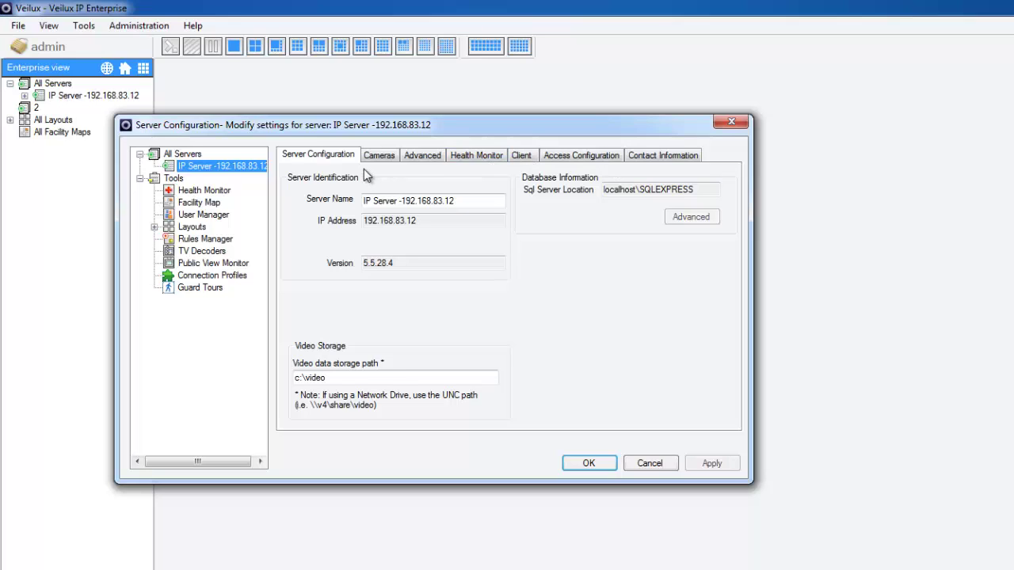
{"action": "left_click", "coordinate": [399, 202]}
{"action": "key", "text": "BackSpace"}
{"action": "key", "text": "BackSpace"}
{"action": "key", "text": "BackSpace"}
{"action": "key", "text": "BackSpace"}
{"action": "key", "text": "BackSpace"}
{"action": "key", "text": "BackSpace"}
{"action": "key", "text": "BackSpace"}
{"action": "key", "text": "BackSpace"}
{"action": "key", "text": "BackSpace"}
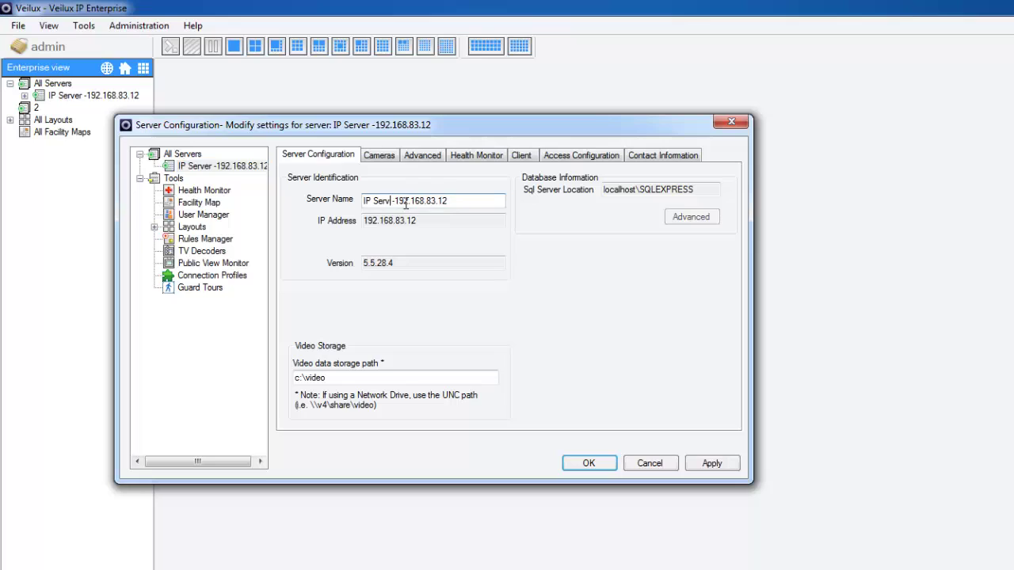
{"action": "type", "text": "Veilux"}
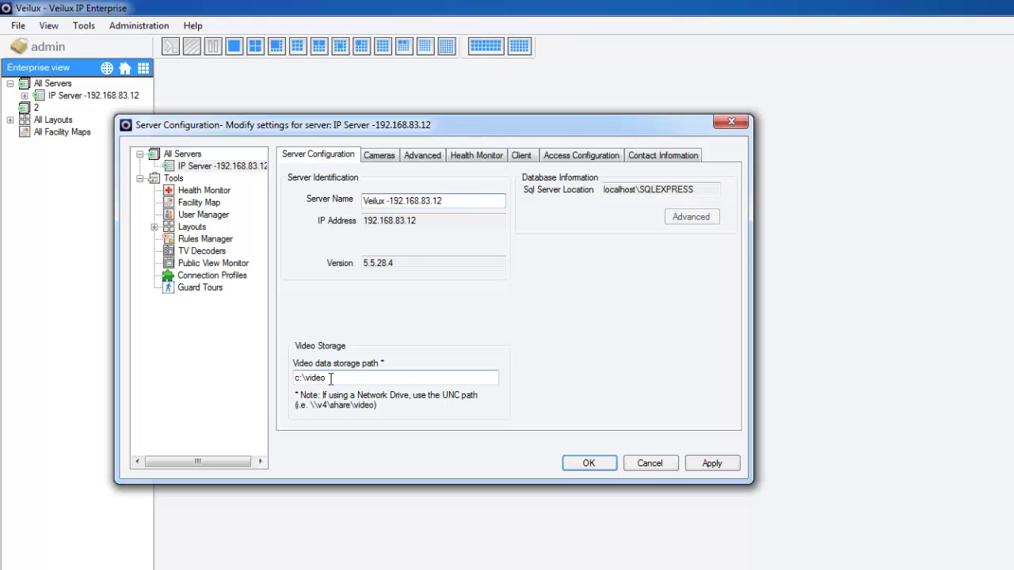
{"action": "left_click", "coordinate": [712, 463]}
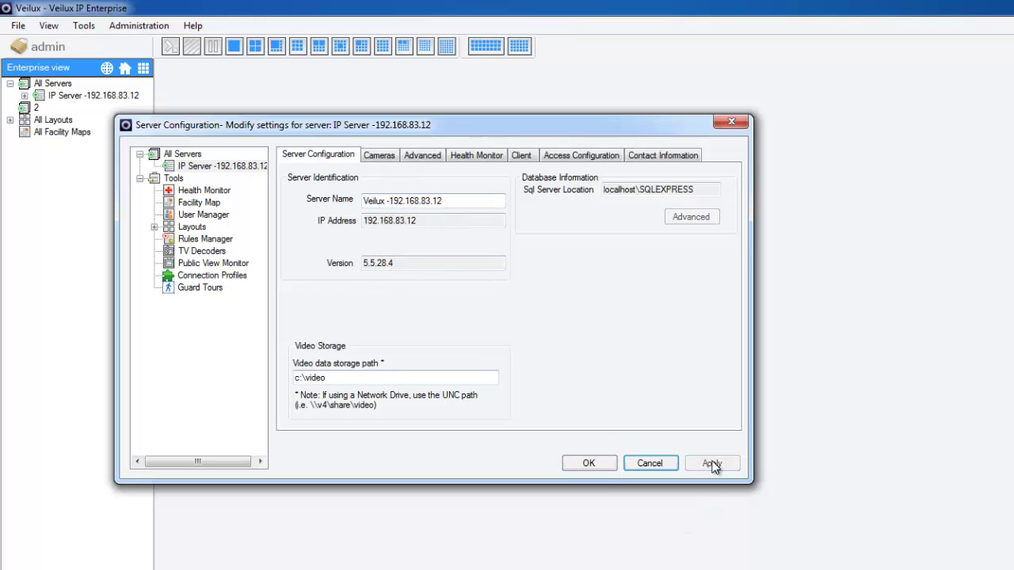
{"action": "left_click", "coordinate": [393, 162]}
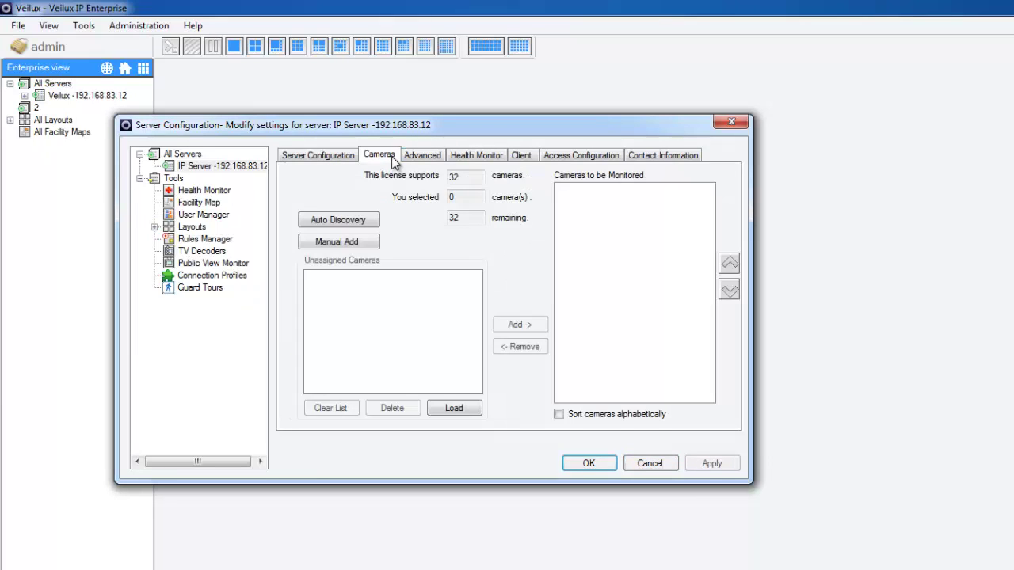
{"action": "left_click", "coordinate": [343, 220]}
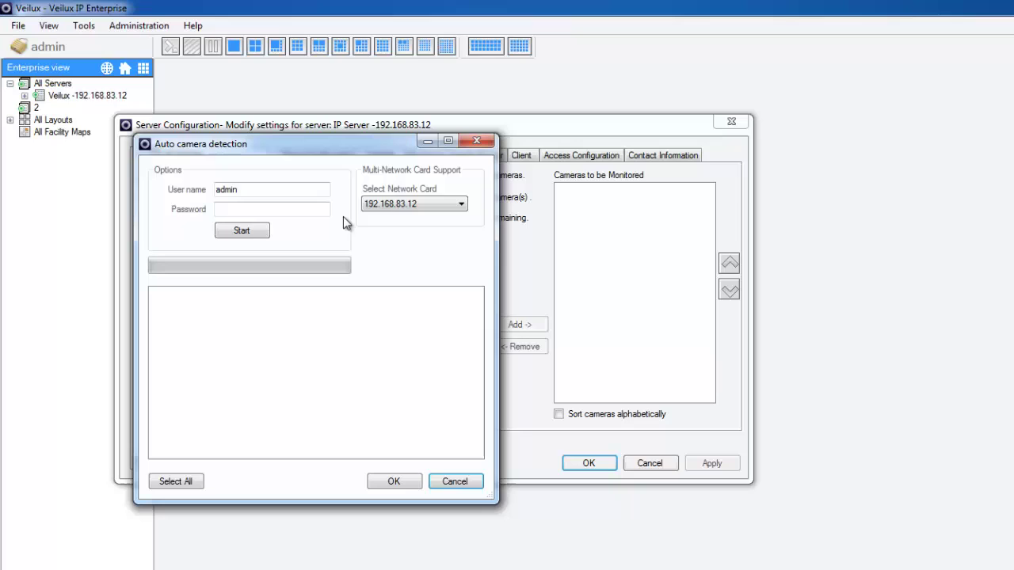
{"action": "left_click", "coordinate": [412, 208]}
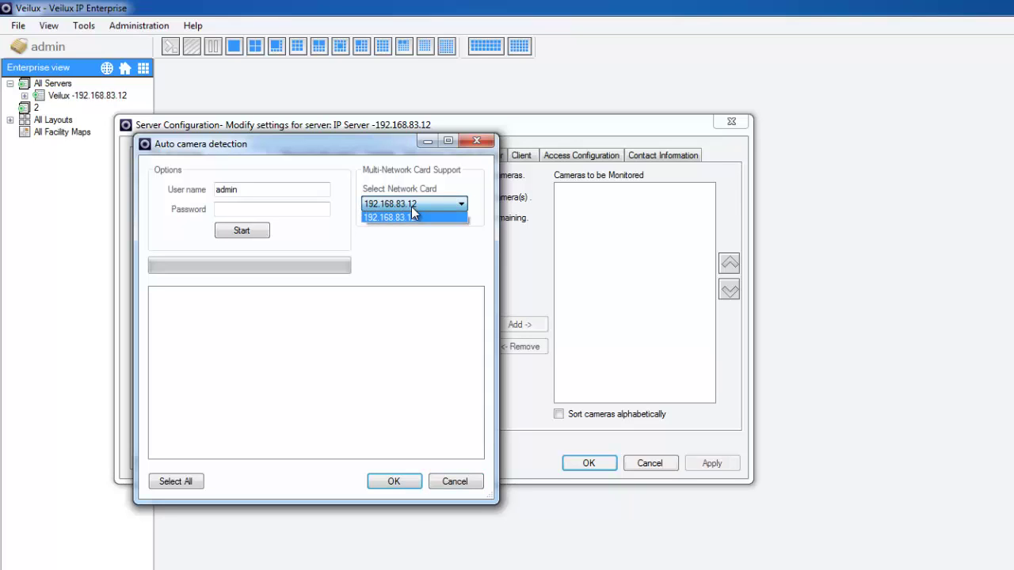
{"action": "left_click", "coordinate": [413, 217]}
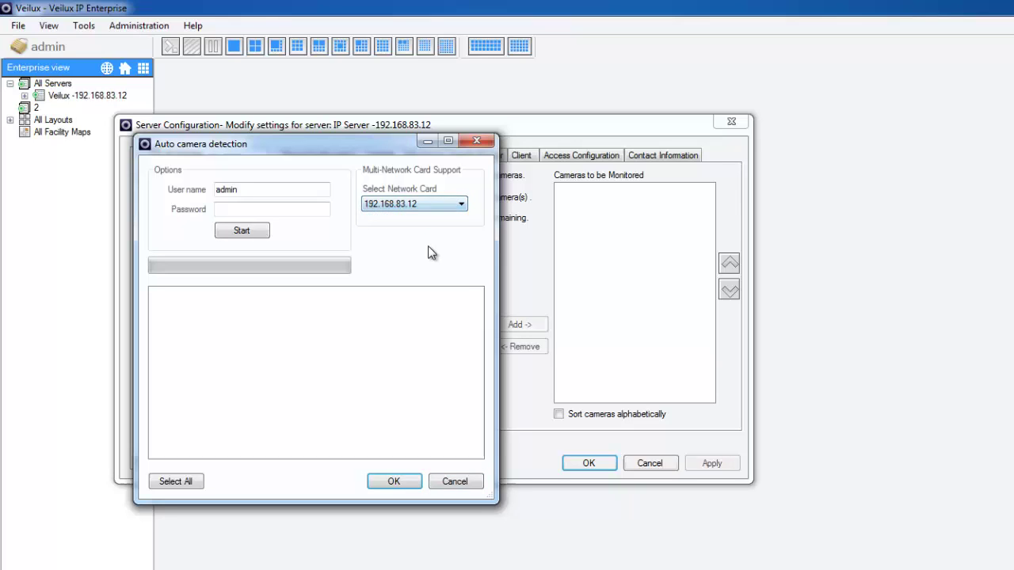
{"action": "left_click", "coordinate": [256, 187]}
{"action": "left_click", "coordinate": [252, 209]}
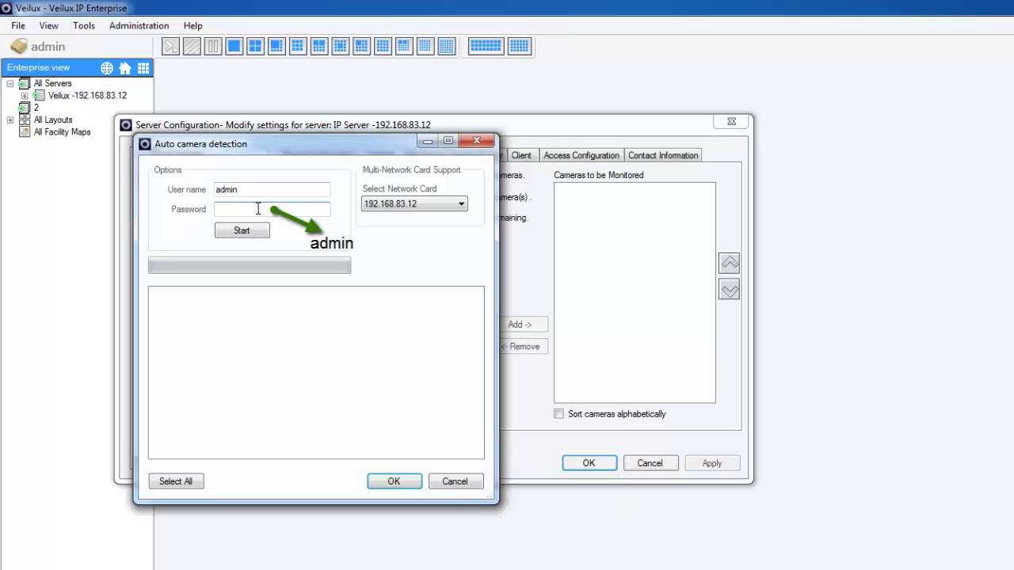
{"action": "type", "text": "admin"}
{"action": "left_click", "coordinate": [227, 238]}
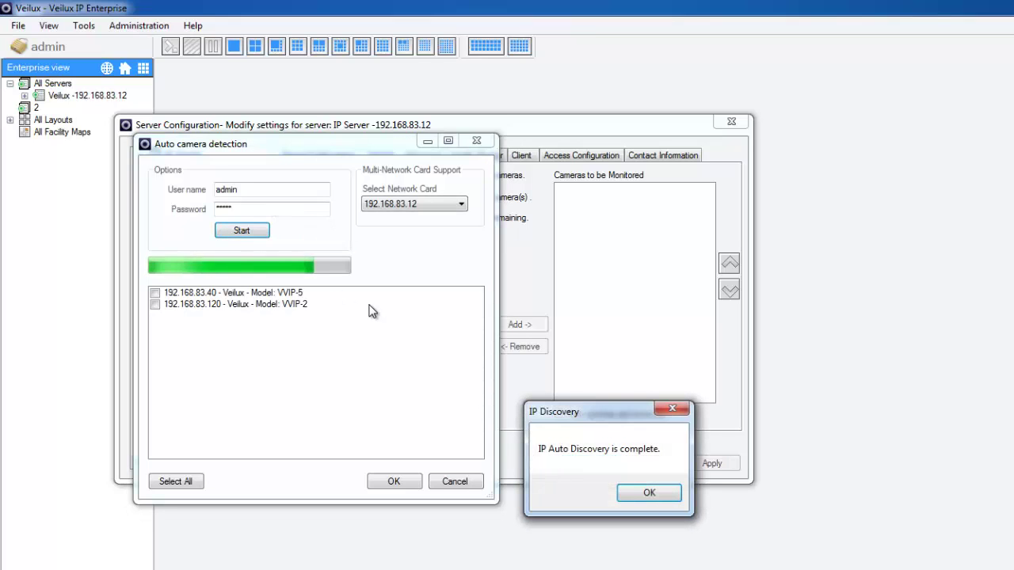
Step: Add discovered cameras 192.168.83.40 and 192.168.83.120 to the monitored cameras
{"action": "left_click", "coordinate": [650, 492]}
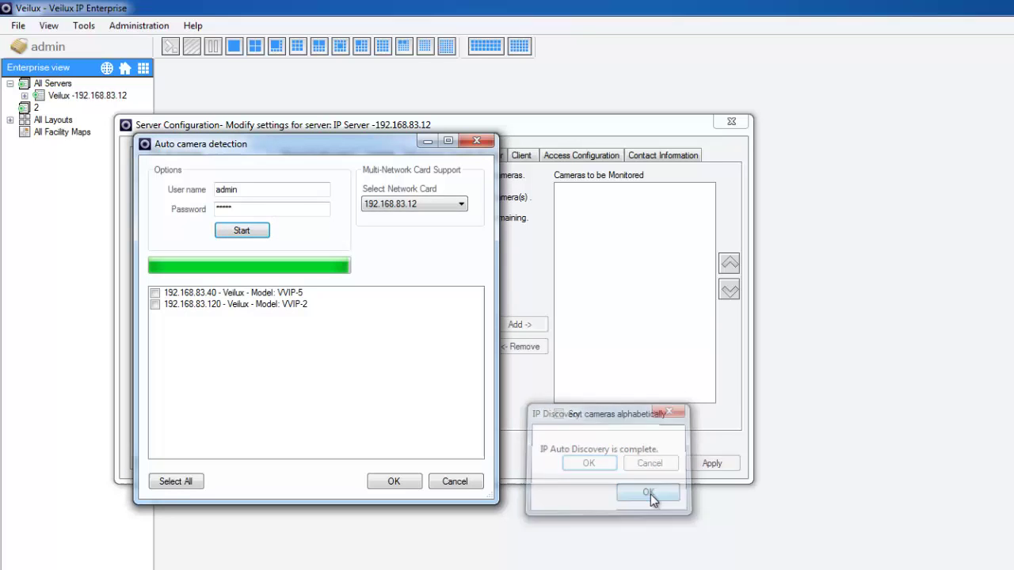
{"action": "left_click", "coordinate": [155, 294]}
{"action": "left_click", "coordinate": [155, 305]}
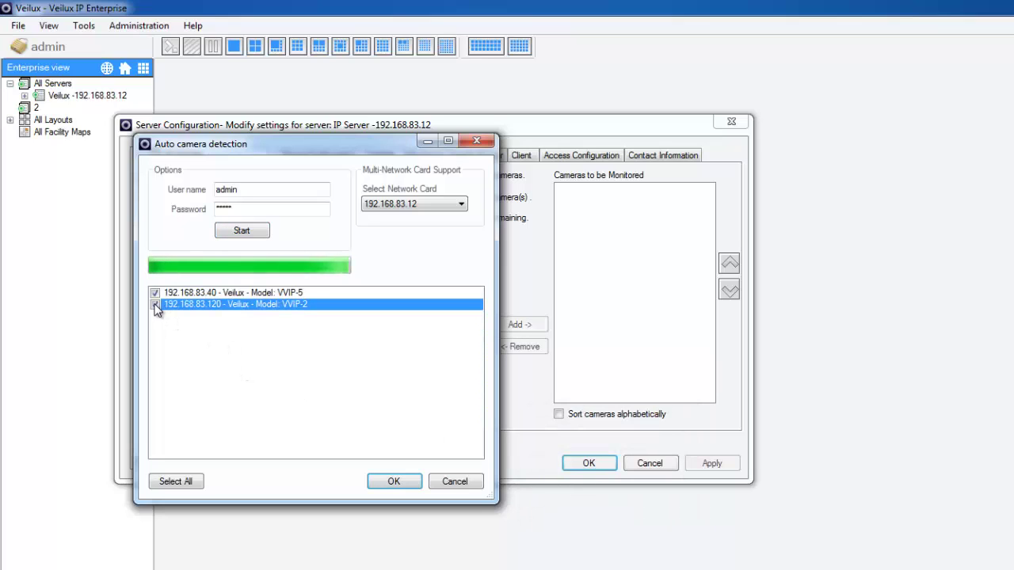
{"action": "left_click", "coordinate": [387, 481]}
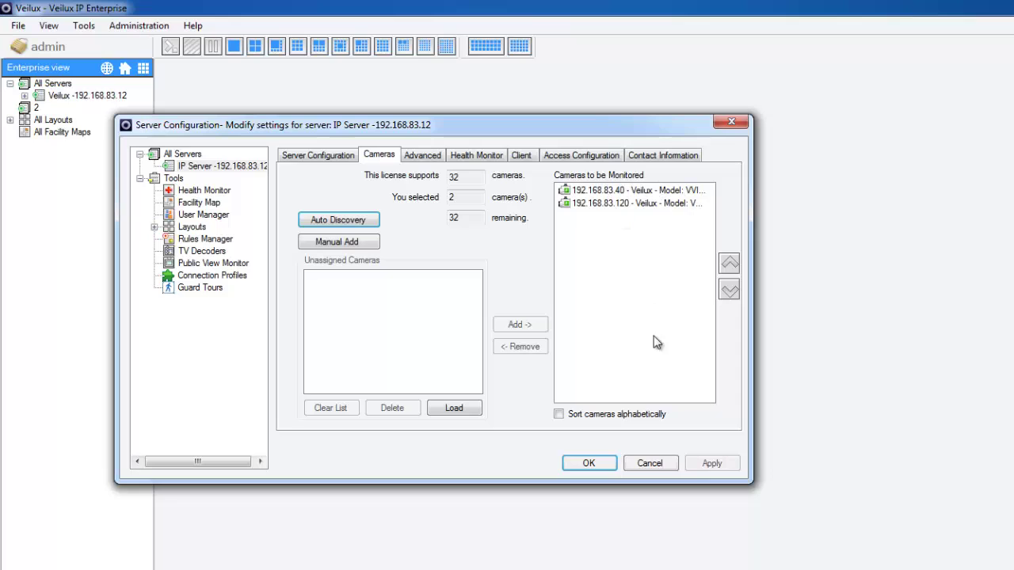
Step: Review the server's Advanced options and its Health Monitor settings
{"action": "left_click", "coordinate": [420, 158]}
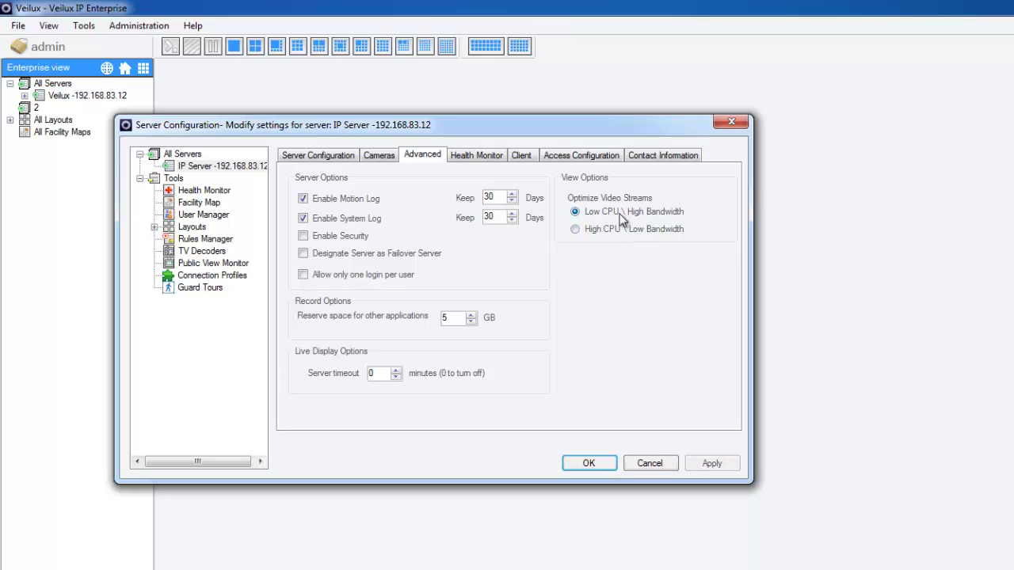
{"action": "left_click", "coordinate": [480, 157]}
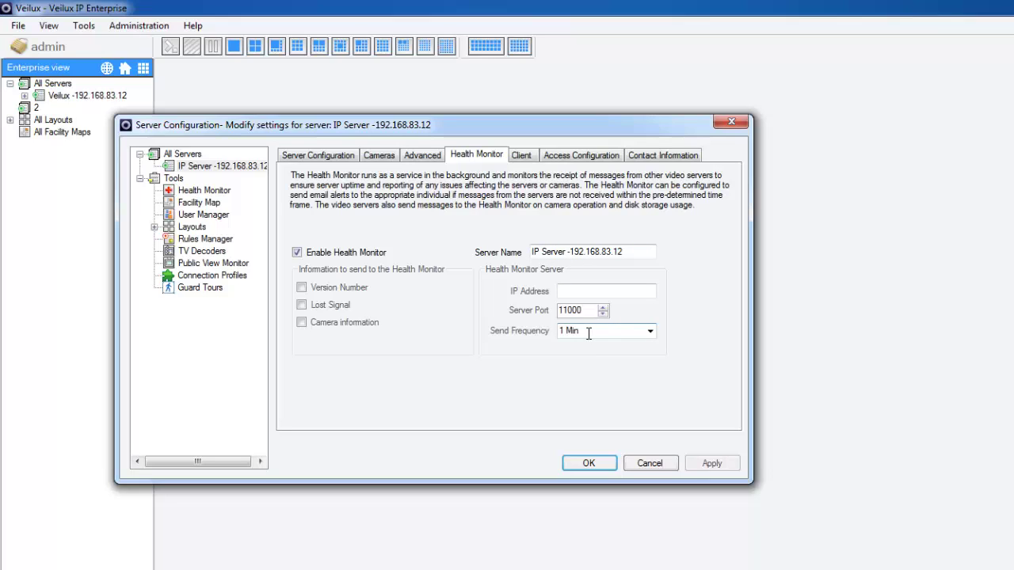
Step: Show the Client settings with data port 50100 and command port 50110
{"action": "left_click", "coordinate": [529, 158]}
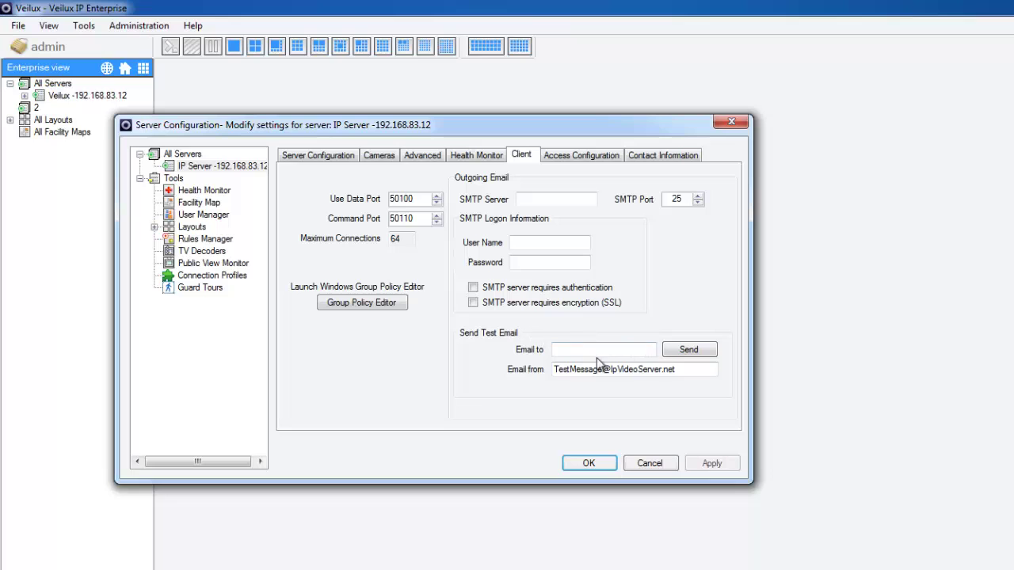
Step: Enter the primary contact's name and phone number under Contact Information and apply
{"action": "left_click", "coordinate": [575, 158]}
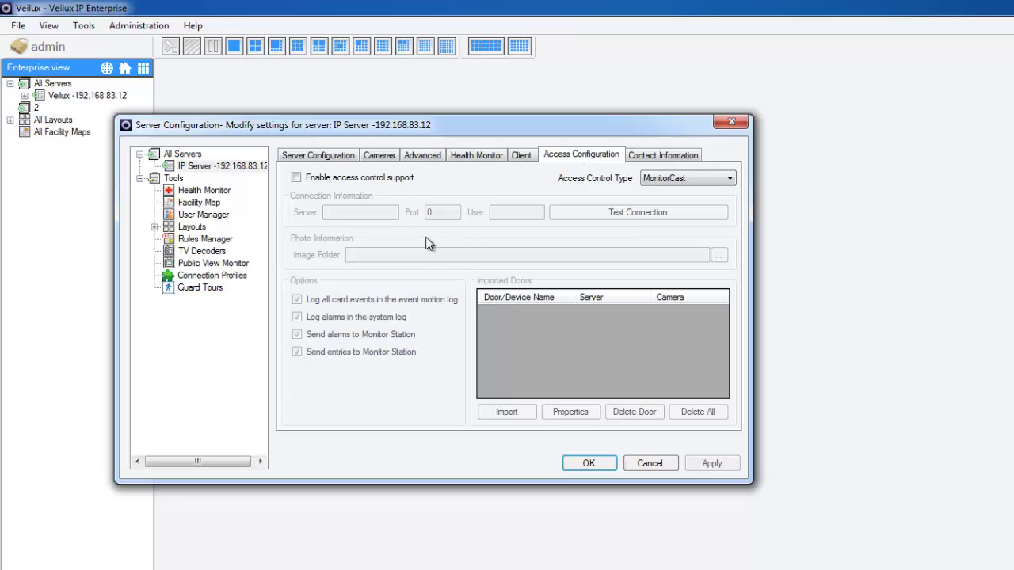
{"action": "left_click", "coordinate": [662, 156]}
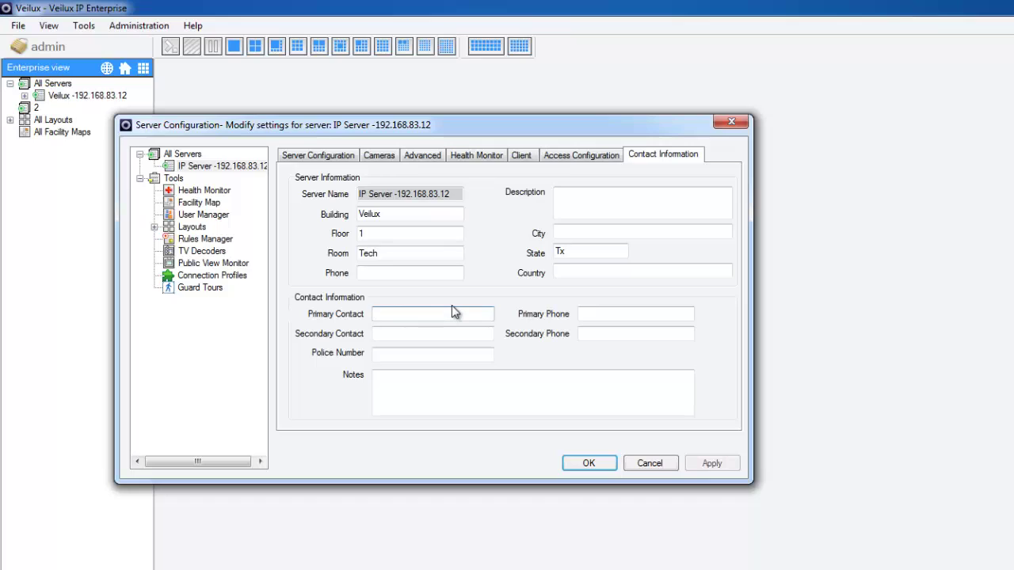
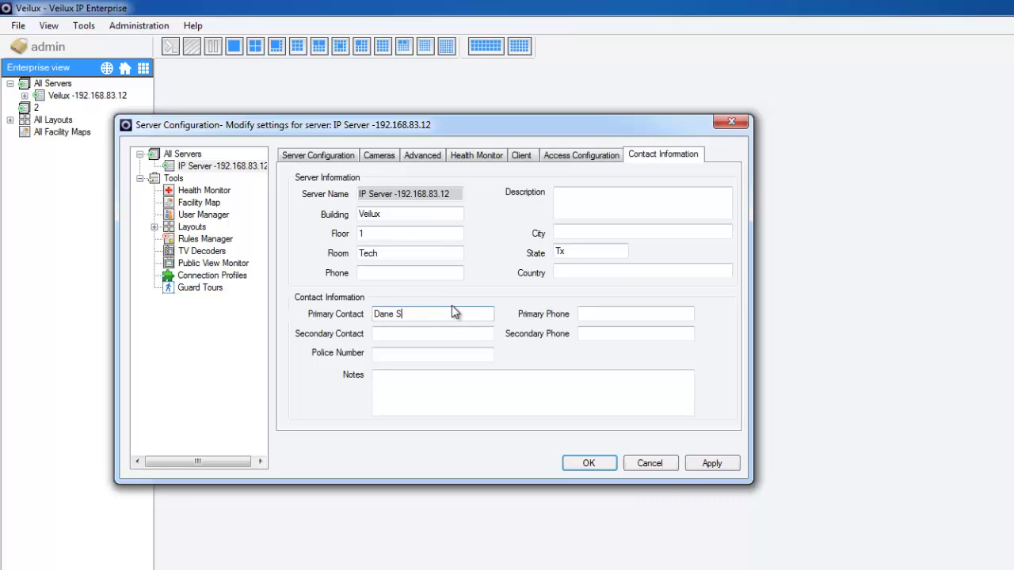
{"action": "key", "text": "Tab"}
{"action": "key", "text": "Tab"}
{"action": "key", "text": "Tab"}
{"action": "type", "text": "800-510-"}
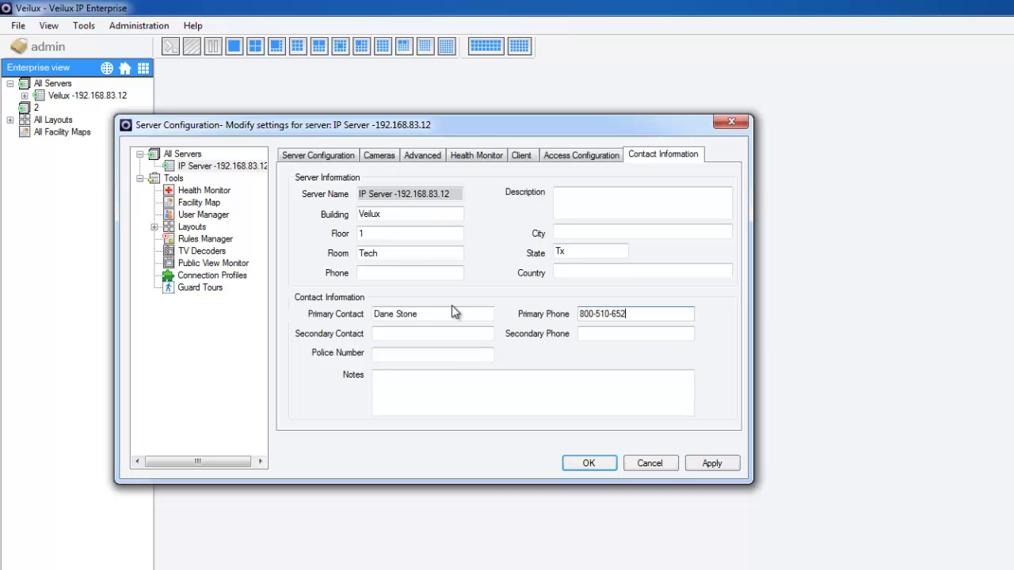
{"action": "left_click", "coordinate": [712, 464]}
Step: Close configuration and view cameras 192.168.83.40 and 192.168.83.120 in a two-pane layout
{"action": "left_click", "coordinate": [596, 467]}
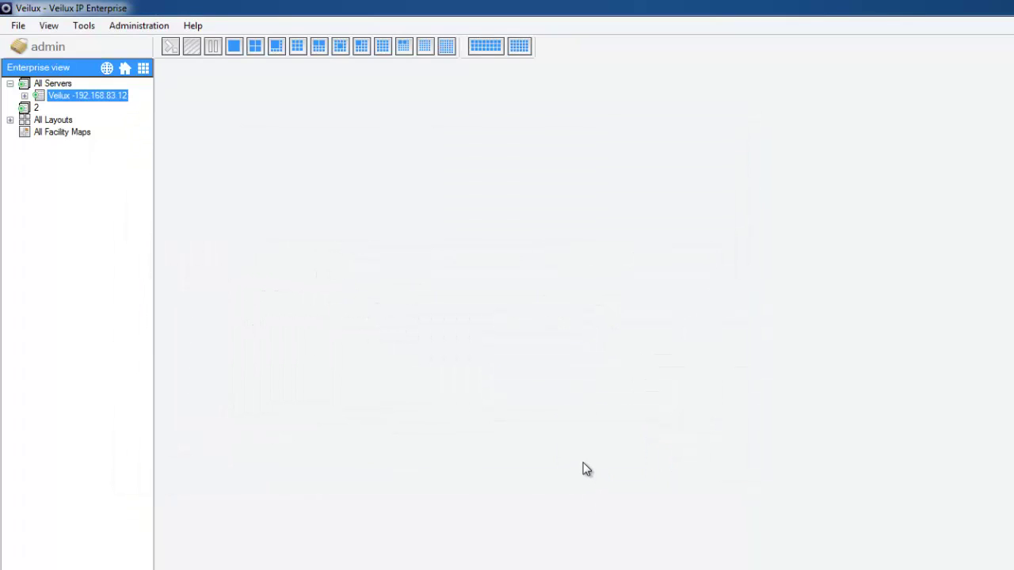
{"action": "left_click", "coordinate": [25, 96]}
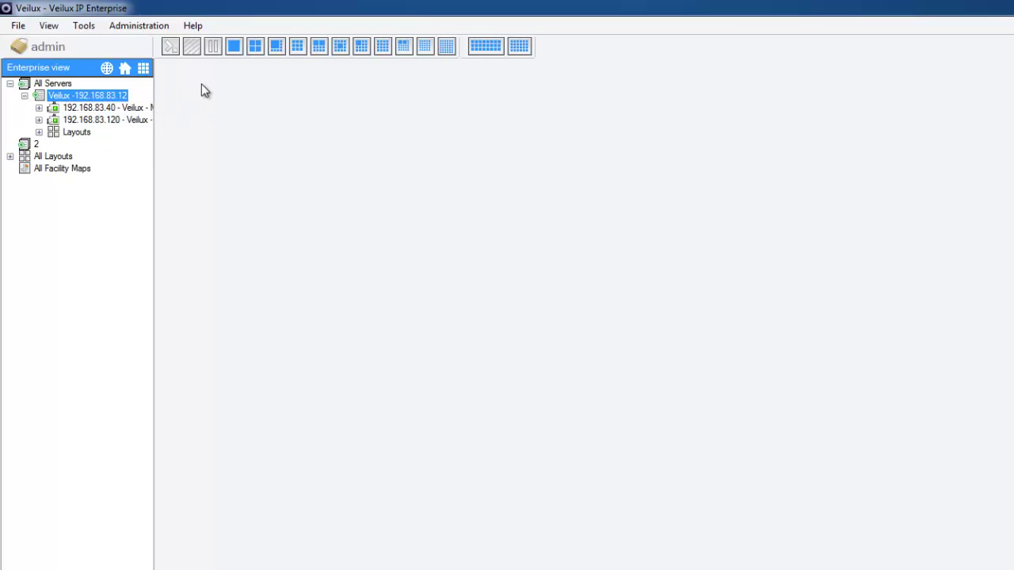
{"action": "left_click", "coordinate": [254, 46]}
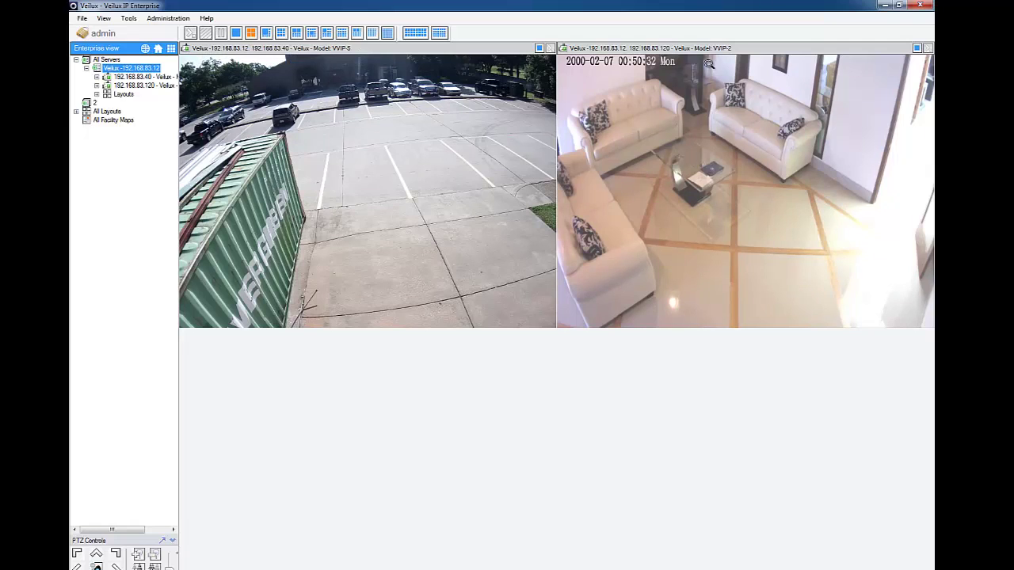
{"action": "double_click", "coordinate": [332, 166]}
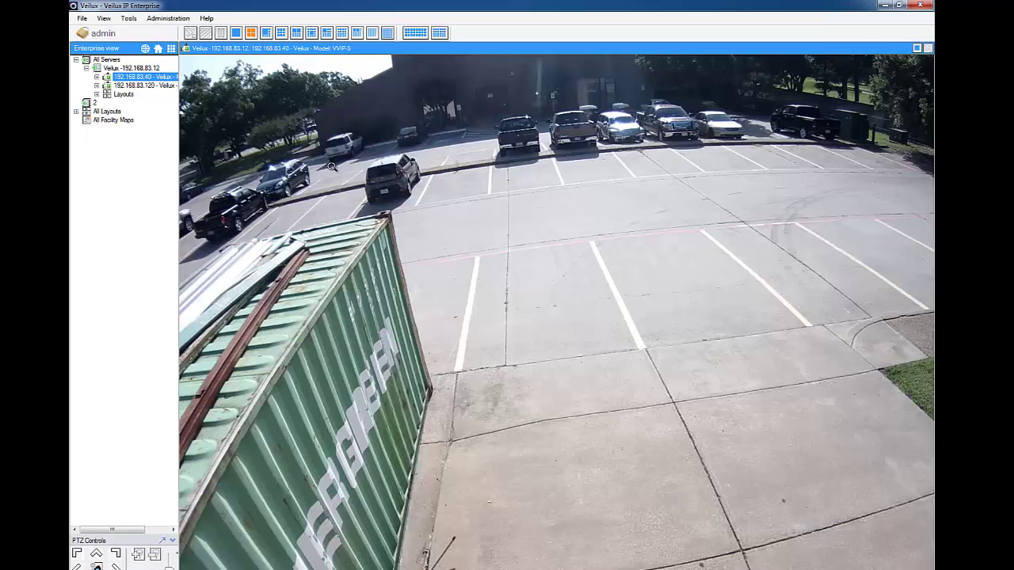
{"action": "double_click", "coordinate": [294, 159]}
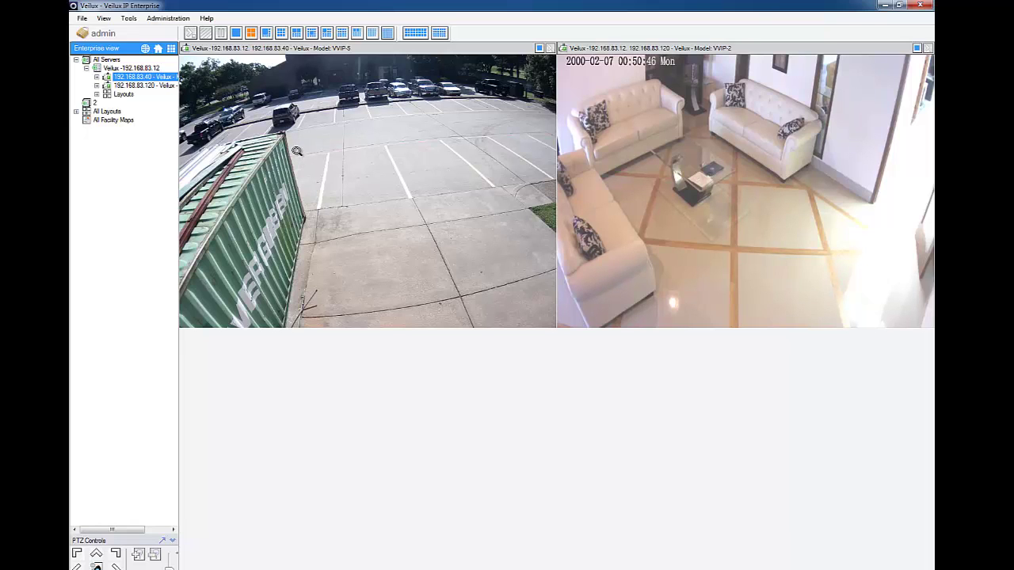
Step: Load the 4 Camera layout with 192.168.83.40 top-left and top-right, 192.168.83.120 bottom-left
{"action": "left_click", "coordinate": [116, 94]}
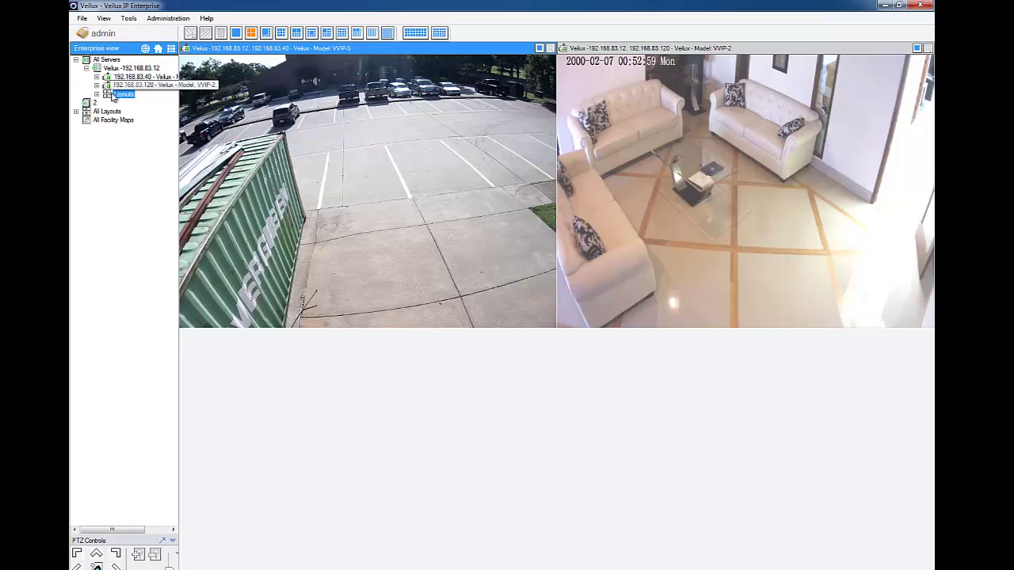
{"action": "left_click", "coordinate": [97, 95]}
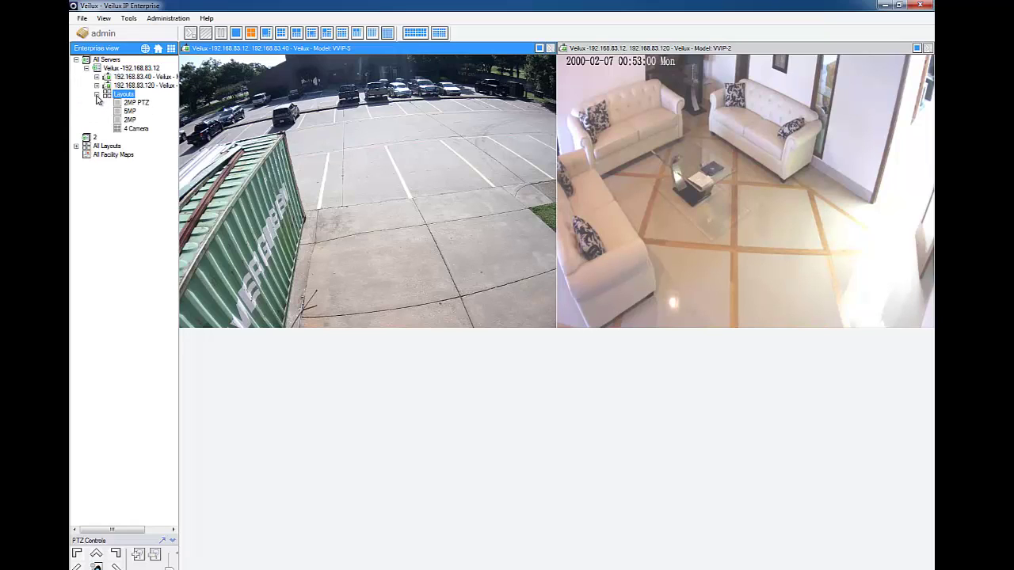
{"action": "double_click", "coordinate": [132, 129]}
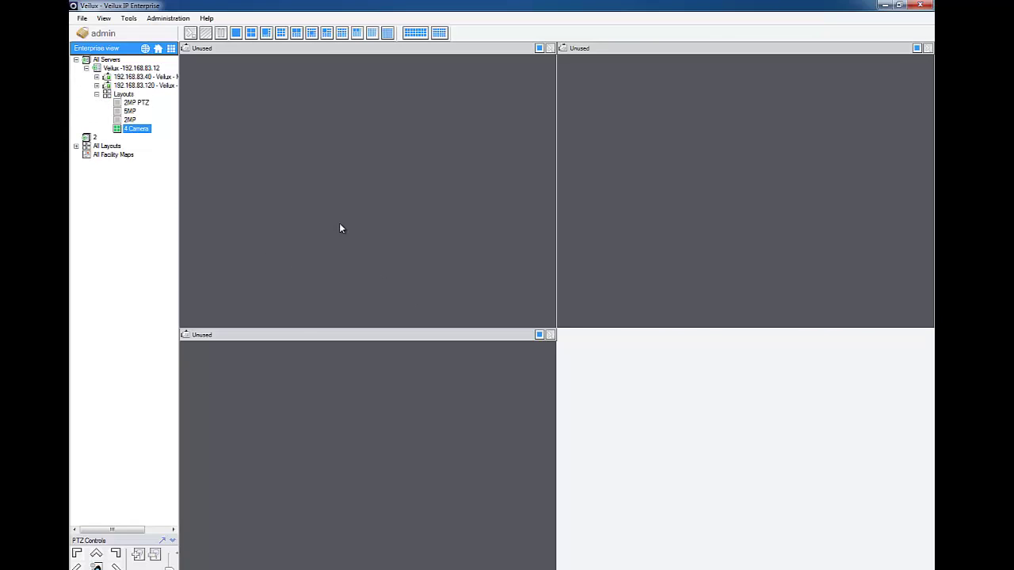
{"action": "left_click_drag", "start_coordinate": [134, 76], "coordinate": [369, 190]}
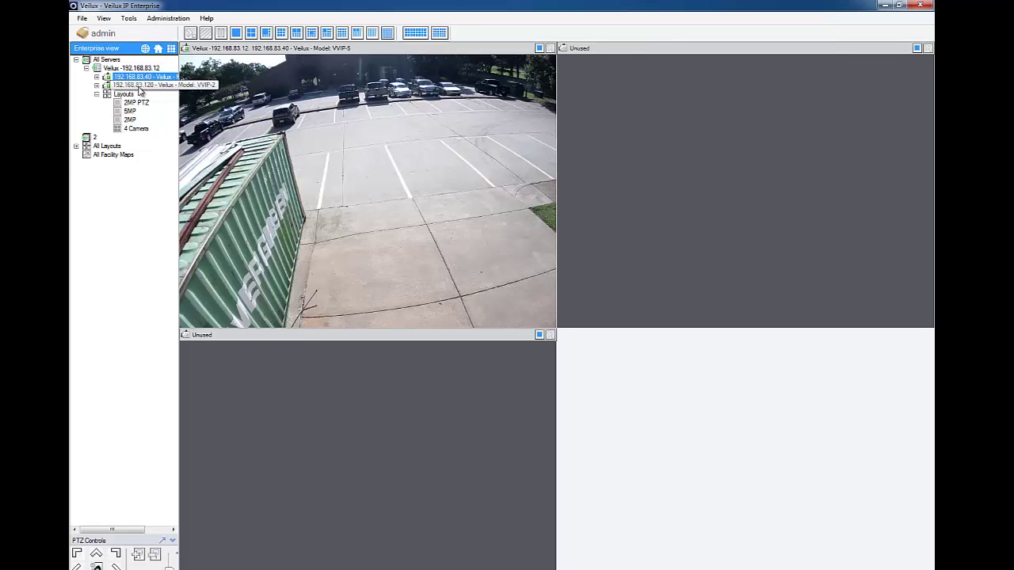
{"action": "left_click_drag", "start_coordinate": [142, 86], "coordinate": [417, 547]}
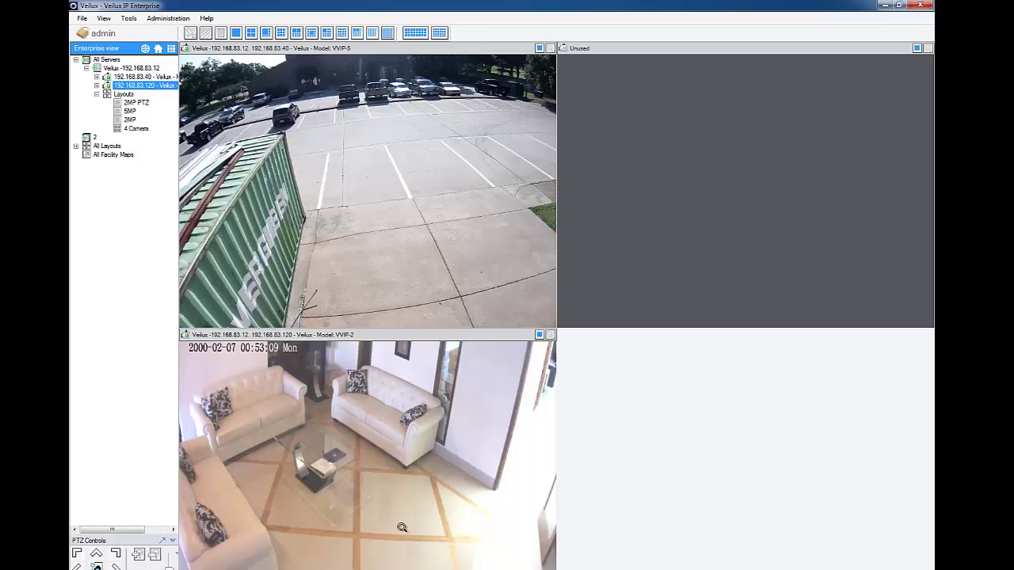
{"action": "left_click_drag", "start_coordinate": [144, 80], "coordinate": [842, 286]}
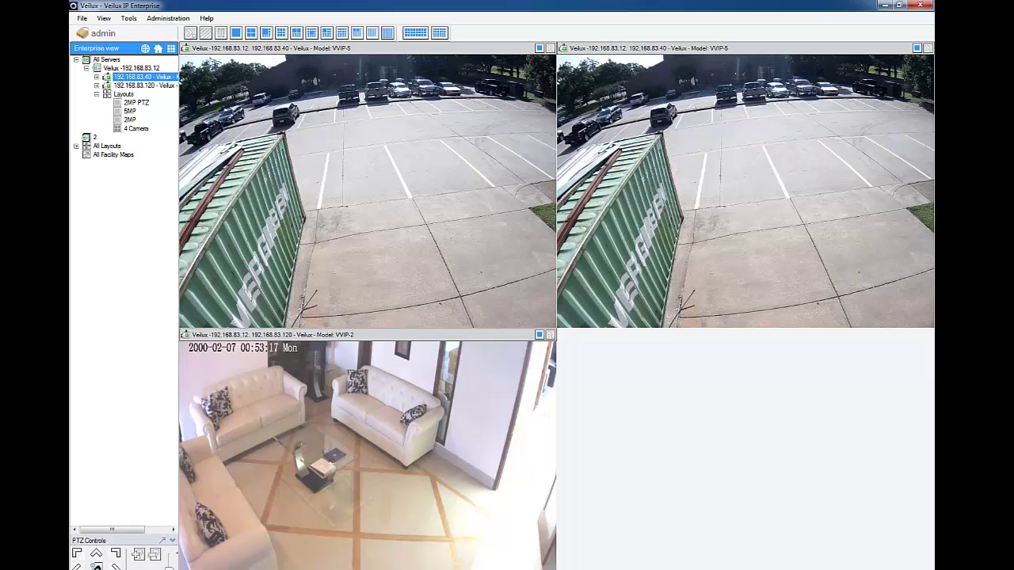
{"action": "key", "text": "F10"}
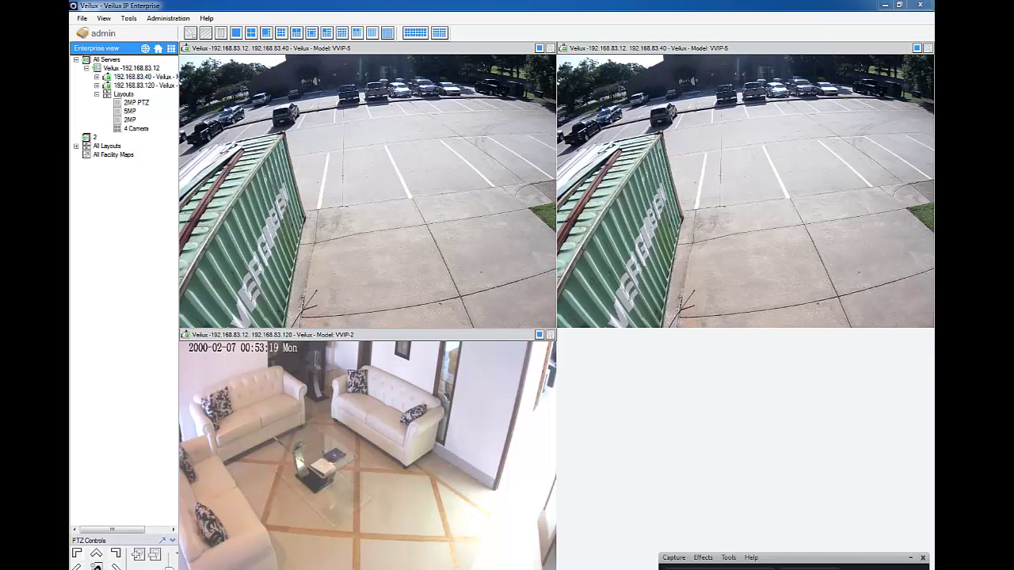